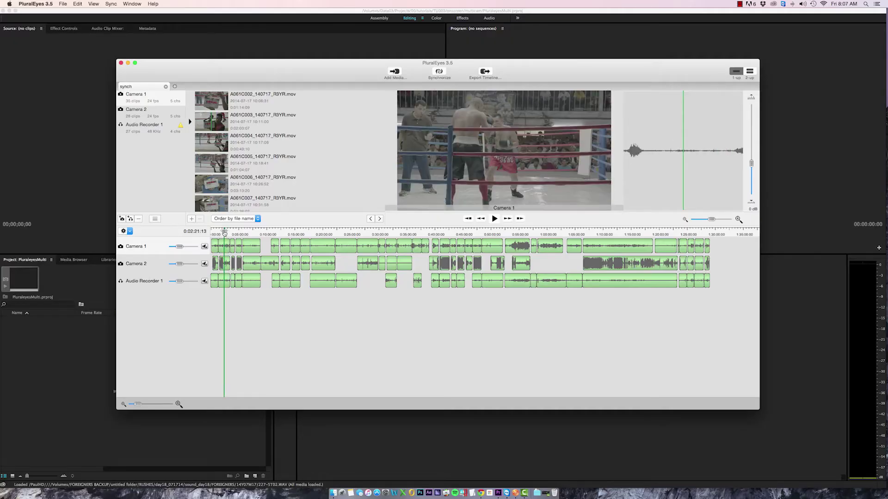
Bring up the PluralEyes 3.5 'synch' project with the synced boxing camera and audio clips.
{"action": "left_click_drag", "start_coordinate": [224, 233], "coordinate": [234, 232]}
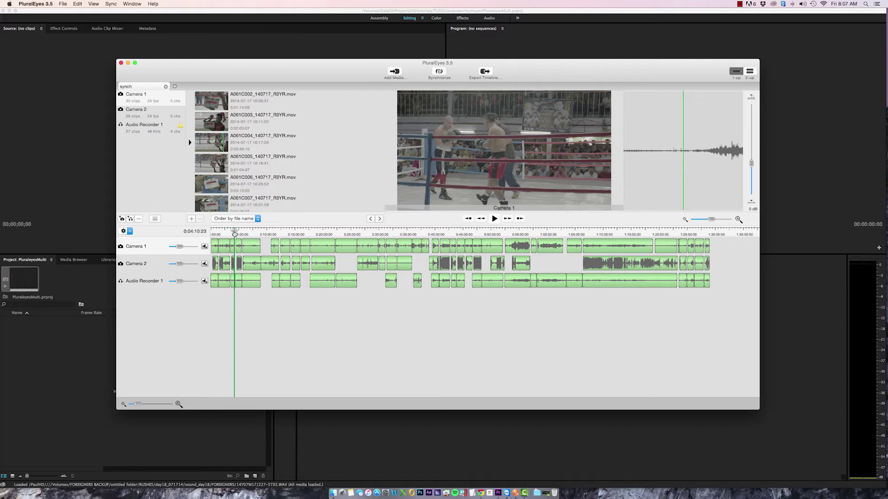
Export the synced PluralEyes timeline as a Premiere Pro XML file.
{"action": "left_click", "coordinate": [63, 3]}
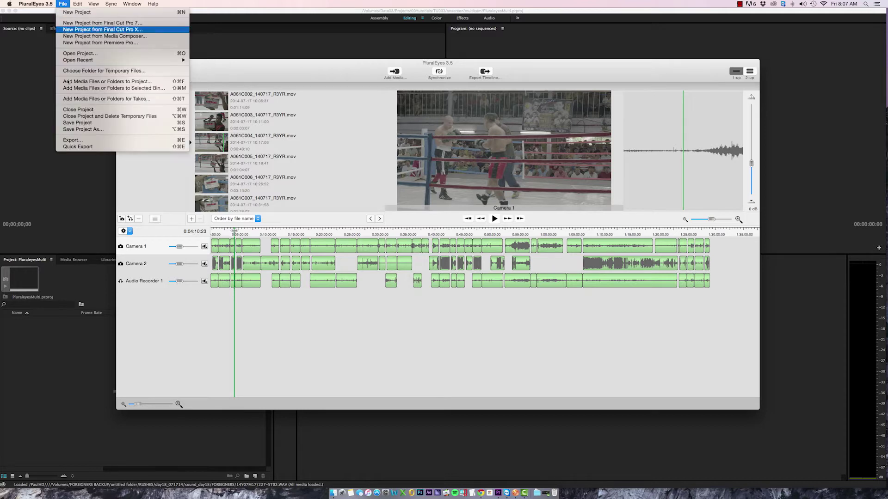
{"action": "left_click", "coordinate": [72, 140]}
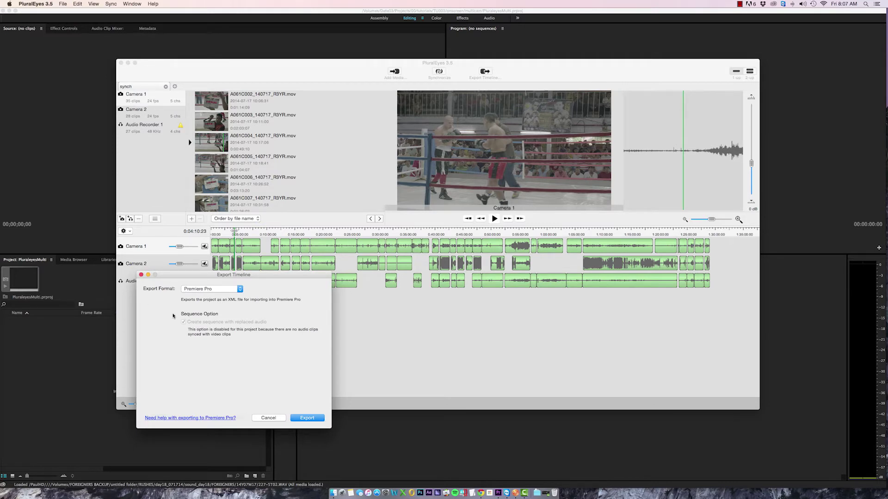
{"action": "left_click", "coordinate": [306, 418]}
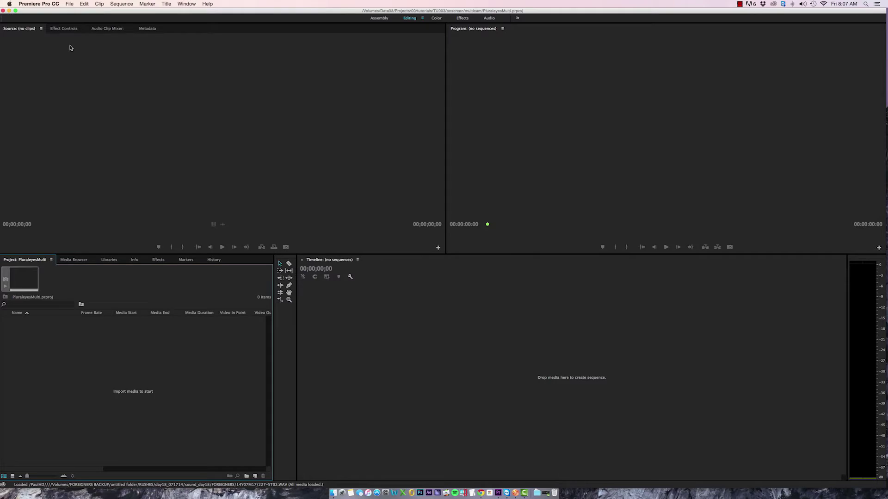
Import synch_FCP_Premiere.xml into the Premiere Pro project.
{"action": "left_click", "coordinate": [69, 4]}
{"action": "left_click", "coordinate": [82, 156]}
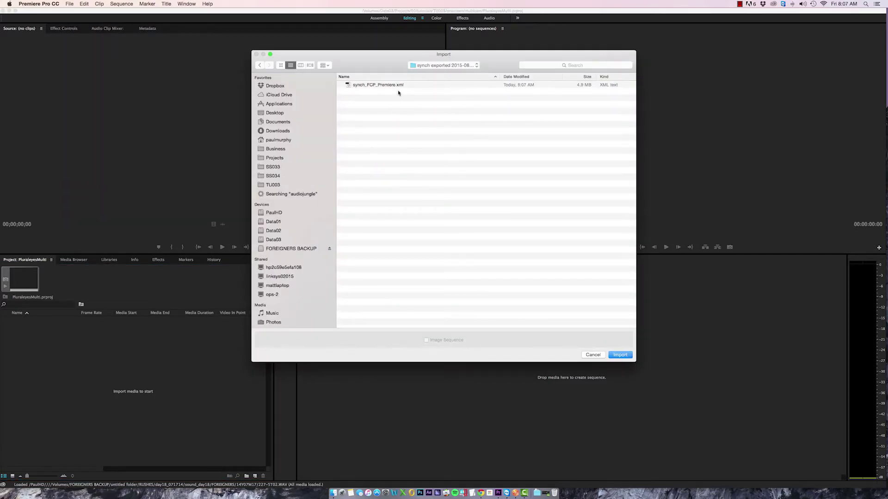
{"action": "left_click", "coordinate": [398, 86]}
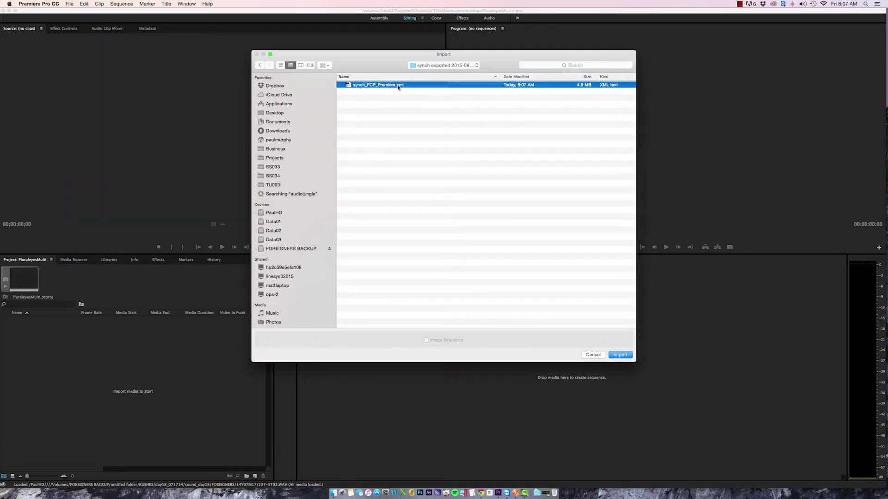
{"action": "left_click", "coordinate": [620, 355]}
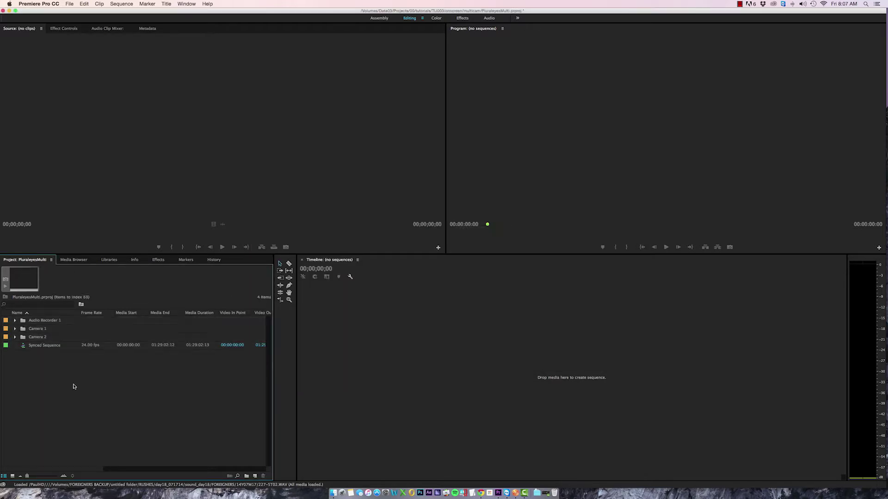
Rename Synced Sequence to multicam_pluraleyes and open it in the timeline.
{"action": "left_click", "coordinate": [44, 346]}
{"action": "left_click", "coordinate": [46, 346]}
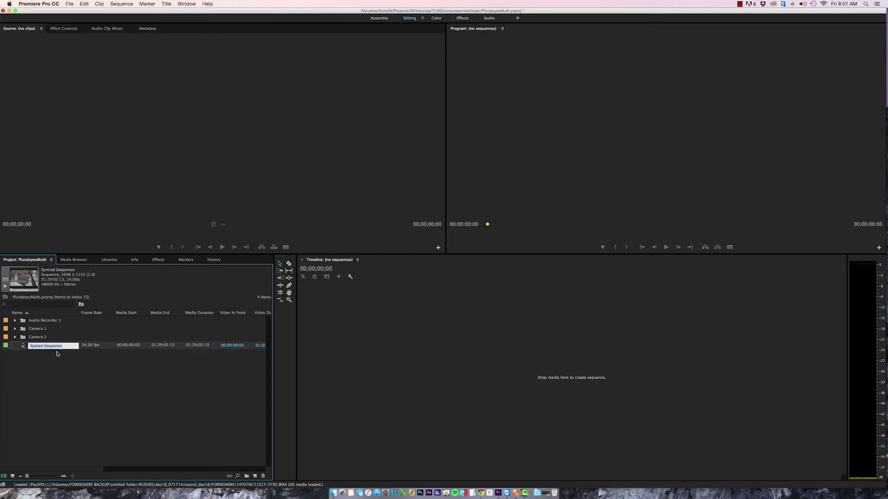
{"action": "type", "text": "multicam_pluraleyes"}
{"action": "left_click", "coordinate": [96, 321]}
{"action": "left_click", "coordinate": [50, 348]}
{"action": "double_click", "coordinate": [23, 346]}
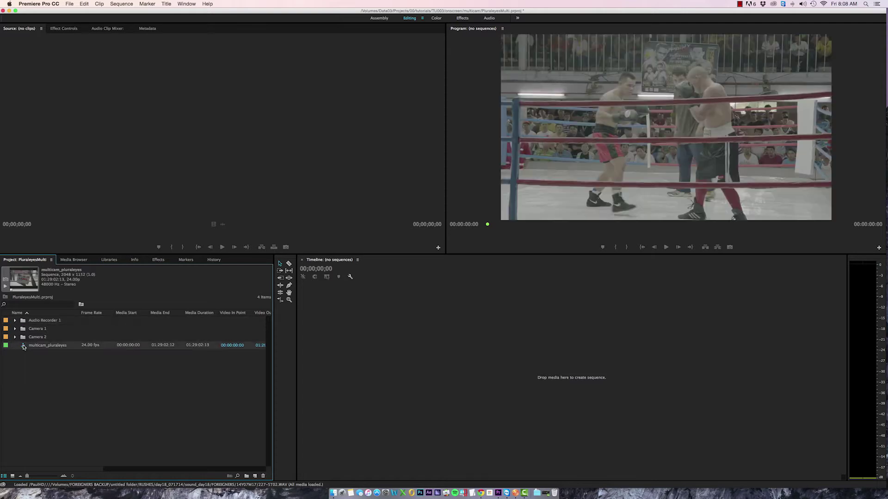
Nest multicam_pluraleyes into a new sequence named multicam_edit.
{"action": "scroll", "coordinate": [360, 322], "scroll_direction": "down", "scroll_amount": 3}
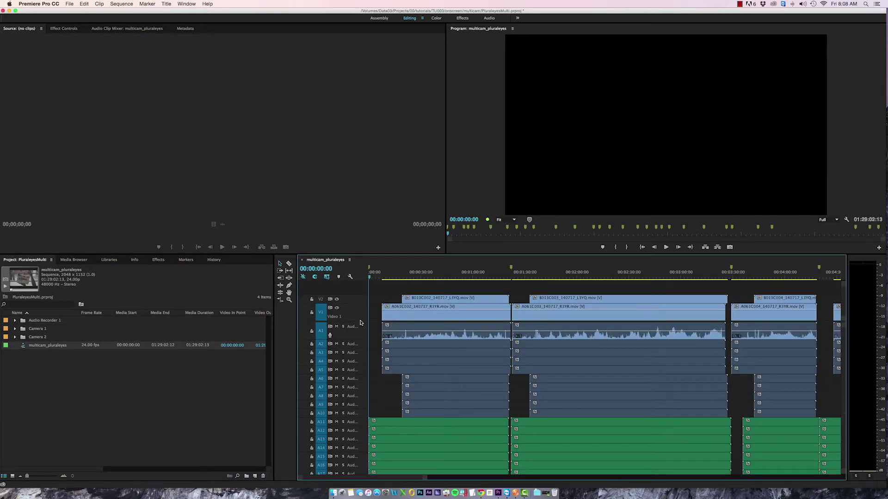
{"action": "left_click", "coordinate": [24, 346]}
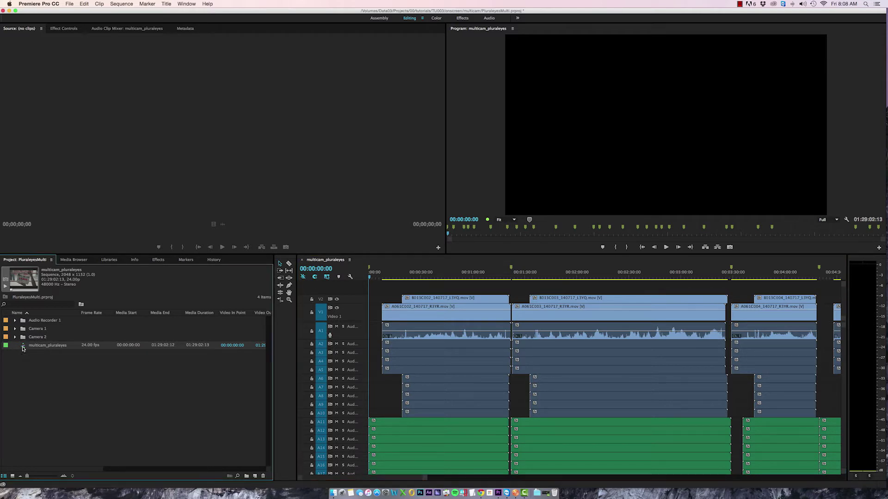
{"action": "left_click_drag", "start_coordinate": [225, 466], "coordinate": [255, 477]}
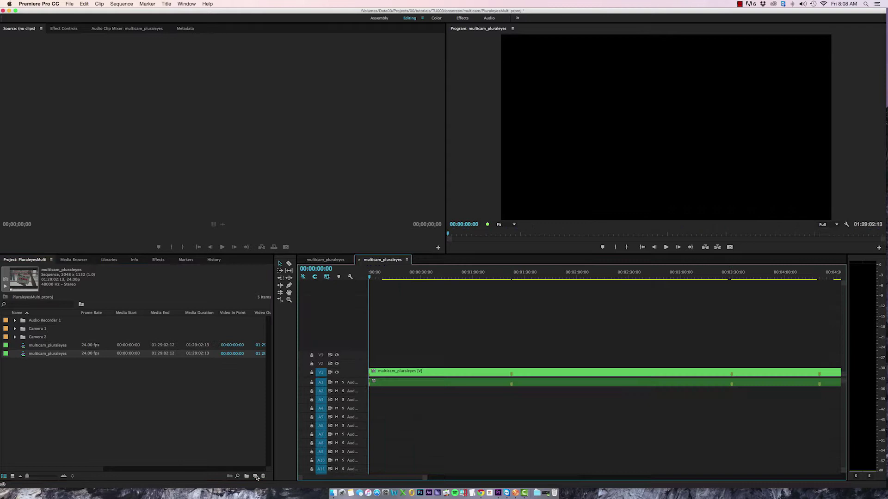
{"action": "left_click", "coordinate": [57, 356]}
{"action": "left_click", "coordinate": [55, 355]}
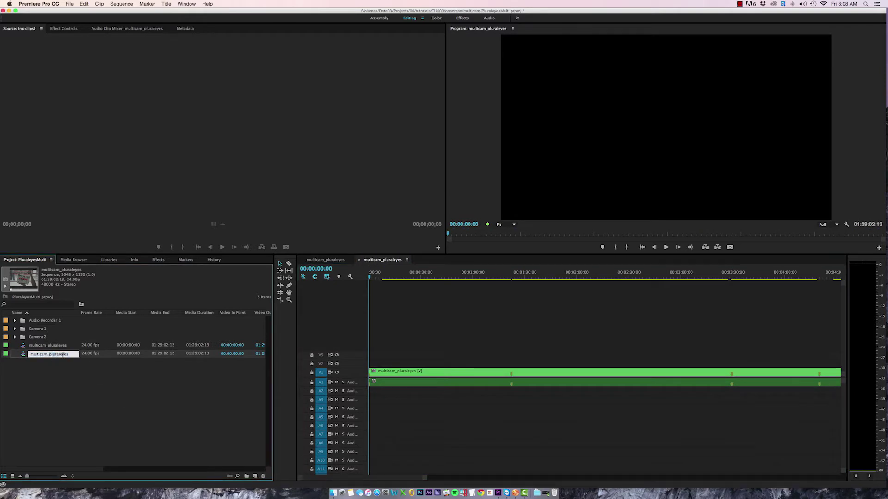
{"action": "type", "text": "edit"}
{"action": "key", "text": "Return"}
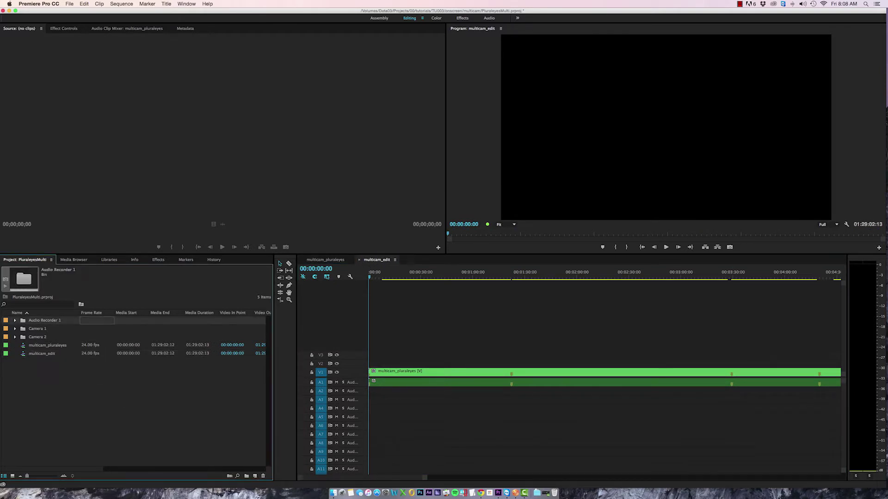
Enable multi-camera on the nested V1 clip and show all camera angles in the Program monitor.
{"action": "left_click", "coordinate": [461, 276]}
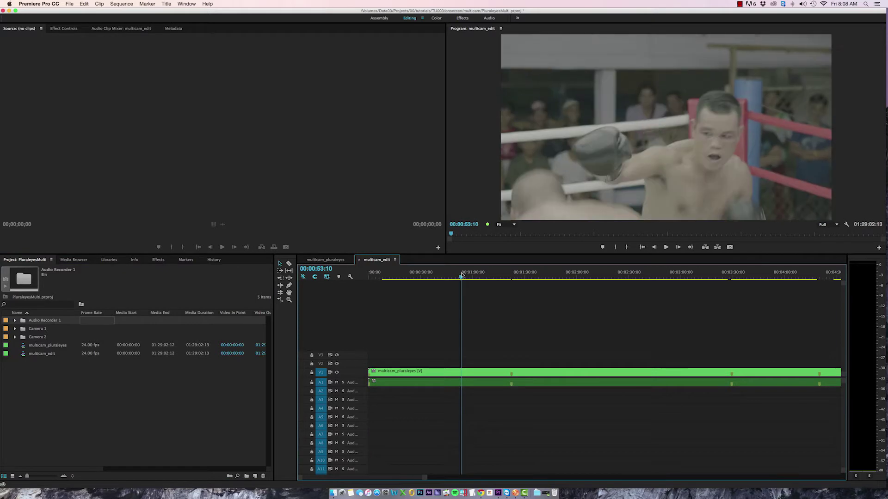
{"action": "key", "text": "minus"}
{"action": "key", "text": "minus"}
{"action": "key", "text": "minus"}
{"action": "key", "text": "minus"}
{"action": "key", "text": "minus"}
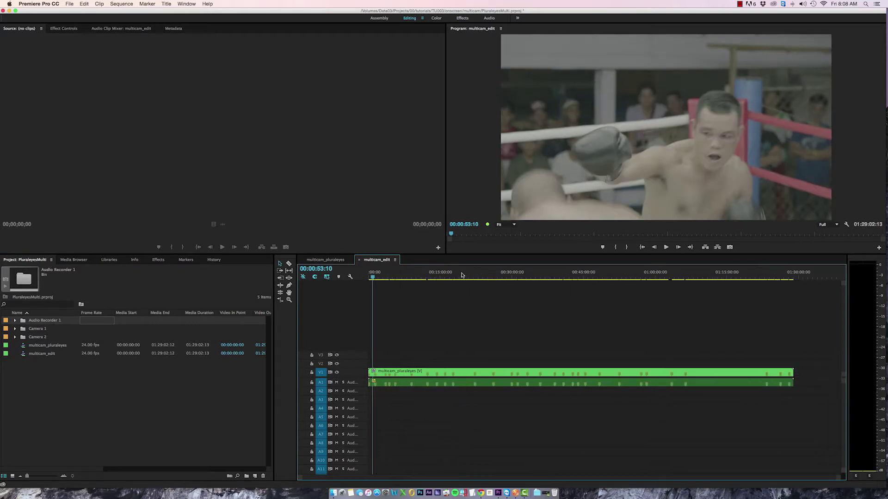
{"action": "left_click", "coordinate": [432, 373]}
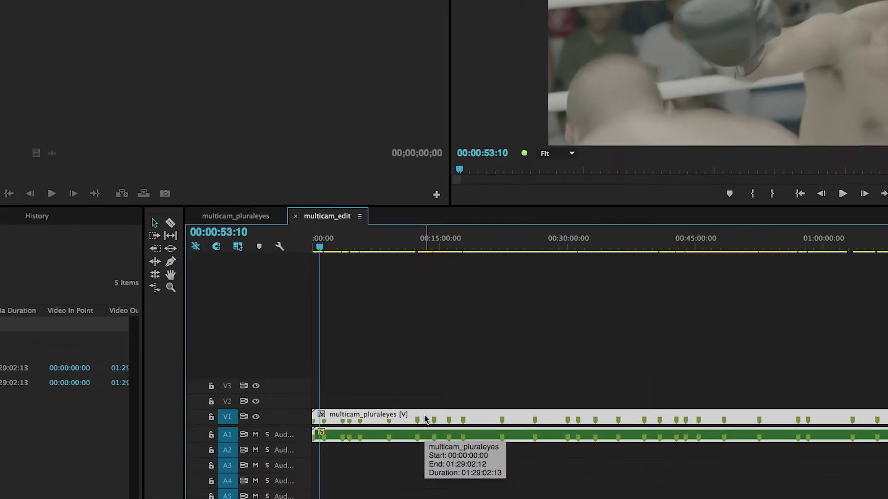
{"action": "right_click", "coordinate": [426, 418]}
{"action": "mouse_move", "coordinate": [538, 316]}
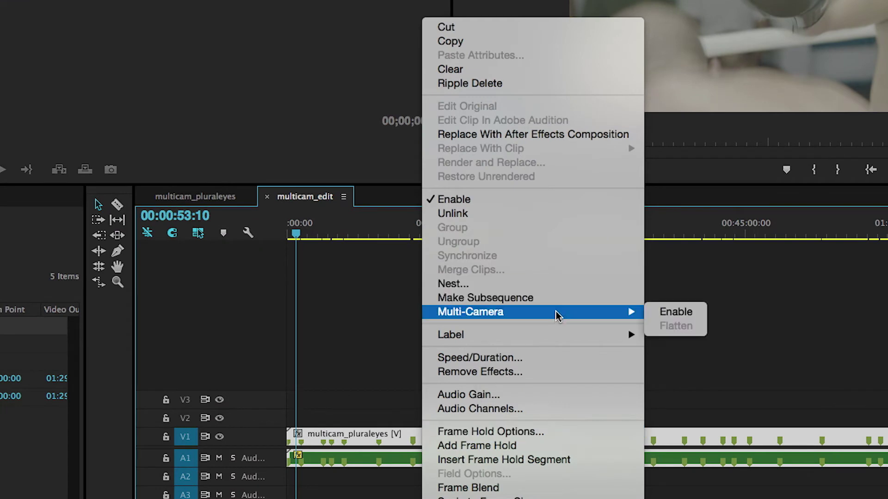
{"action": "left_click", "coordinate": [700, 312]}
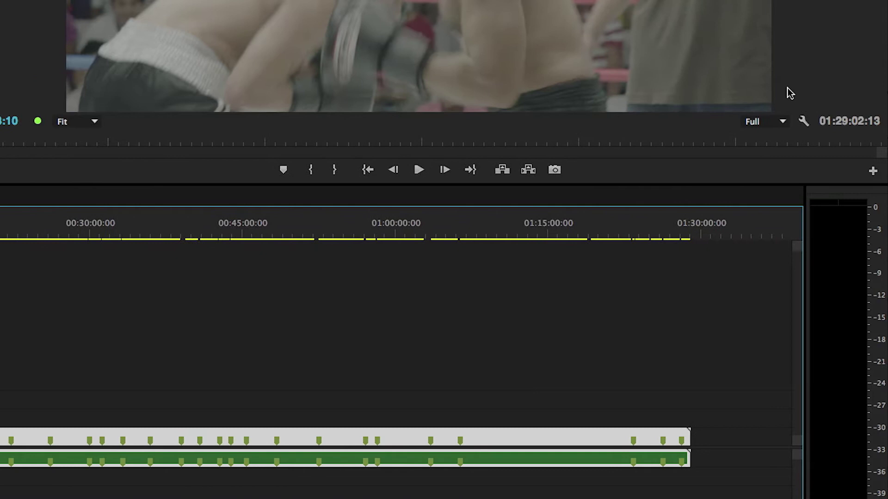
{"action": "left_click", "coordinate": [803, 122]}
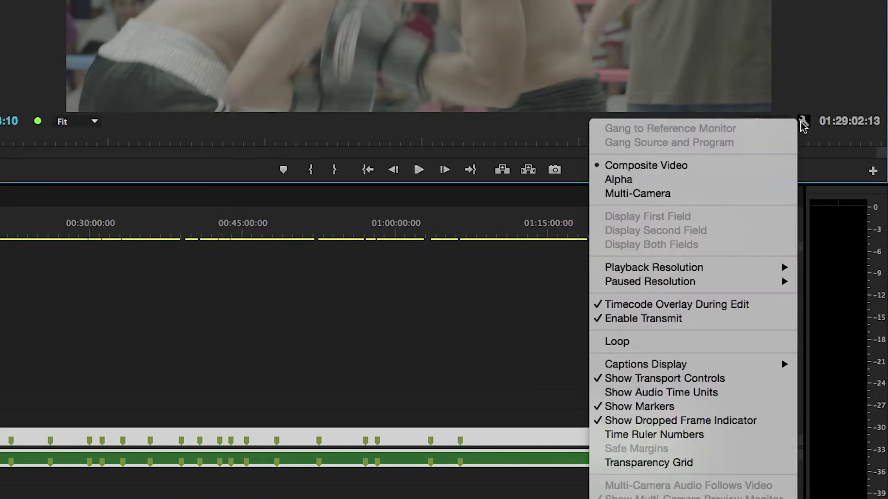
{"action": "left_click", "coordinate": [701, 193]}
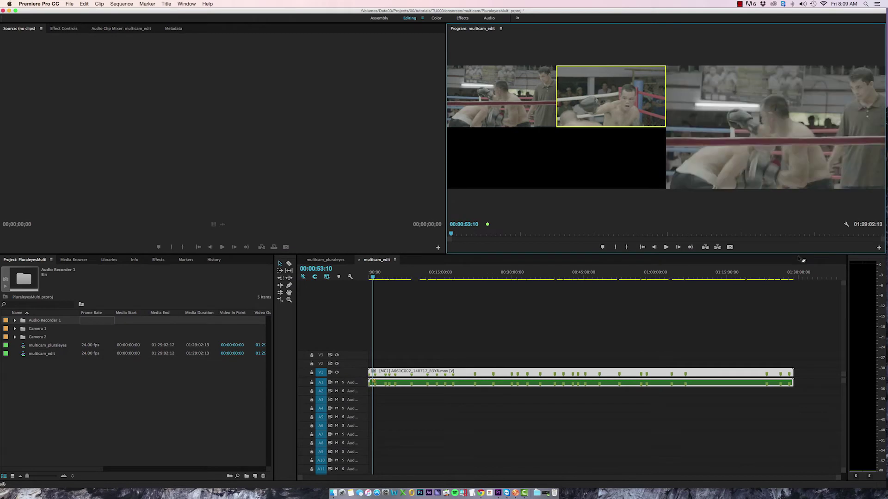
{"action": "key", "text": "1"}
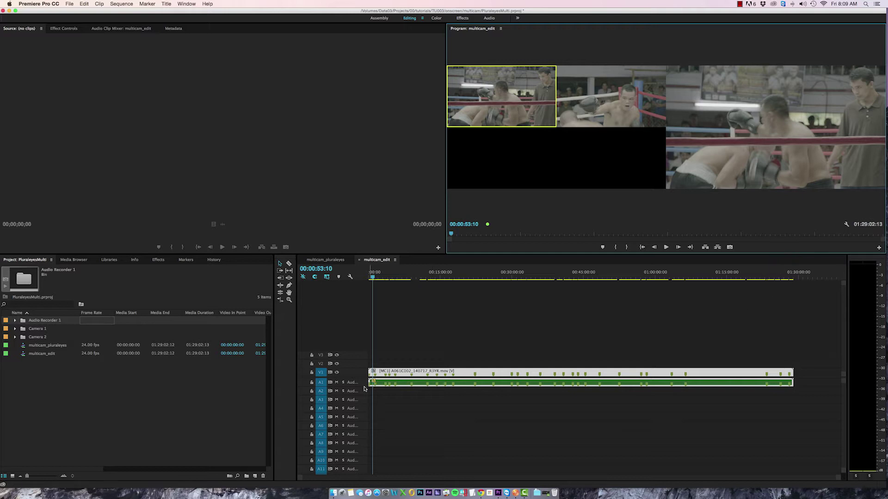
{"action": "left_click_drag", "start_coordinate": [363, 386], "coordinate": [363, 404]}
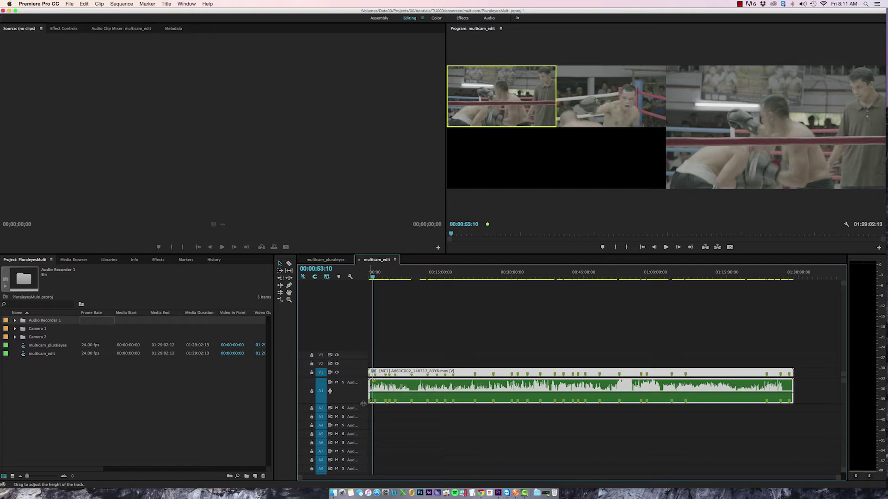
Return to the multicam_pluraleyes timeline and select Camera 1 clips A061C002 through A061C005.
{"action": "left_click", "coordinate": [329, 261]}
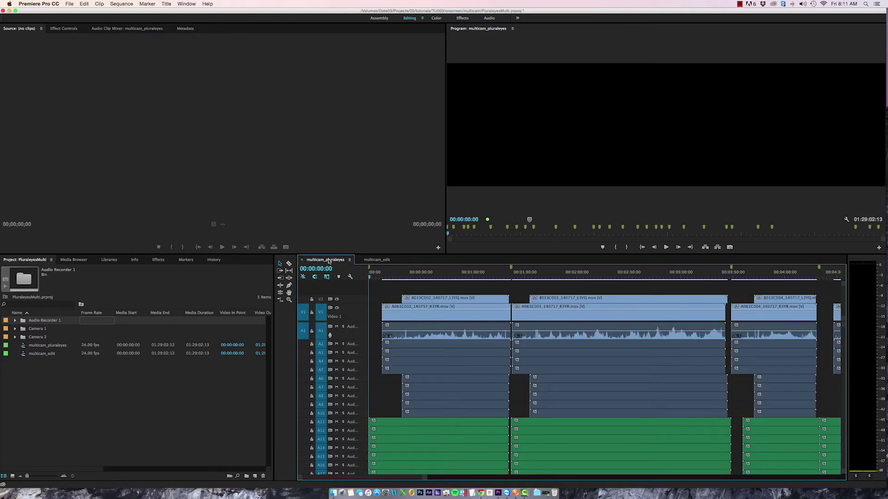
{"action": "left_click_drag", "start_coordinate": [462, 254], "coordinate": [467, 194]}
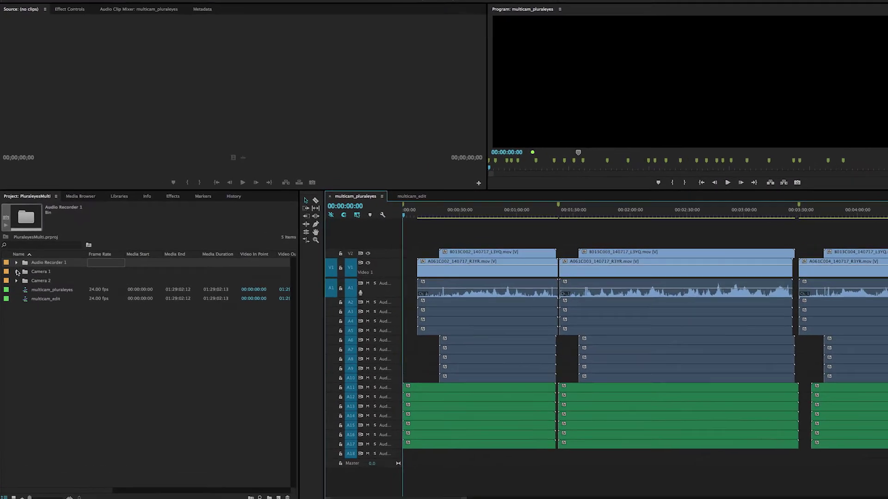
{"action": "left_click", "coordinate": [16, 272]}
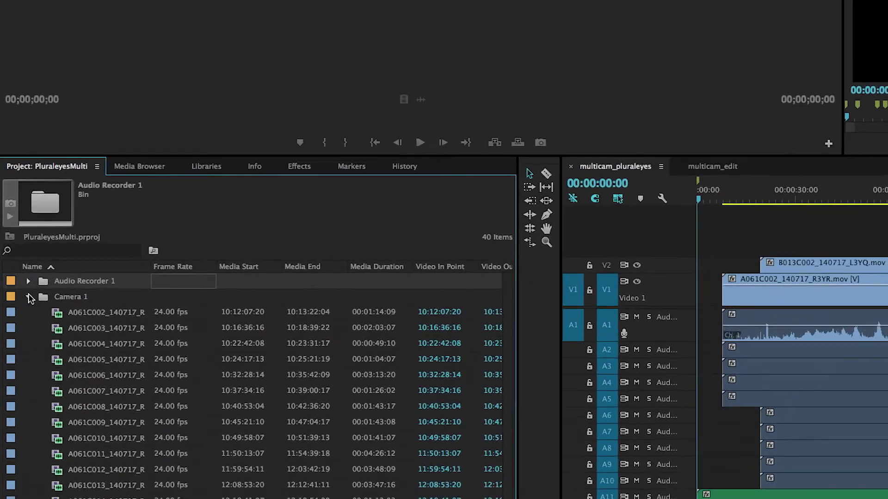
{"action": "left_click", "coordinate": [66, 325]}
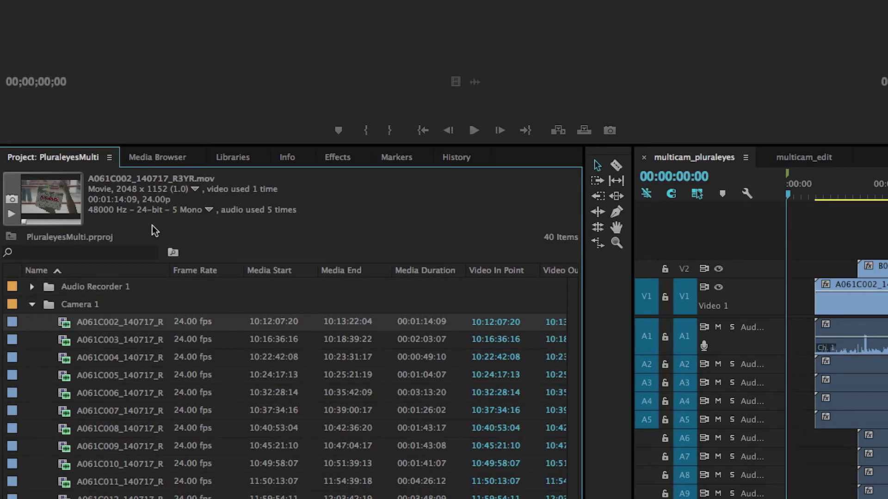
{"action": "left_click", "coordinate": [66, 377], "text": "shift"}
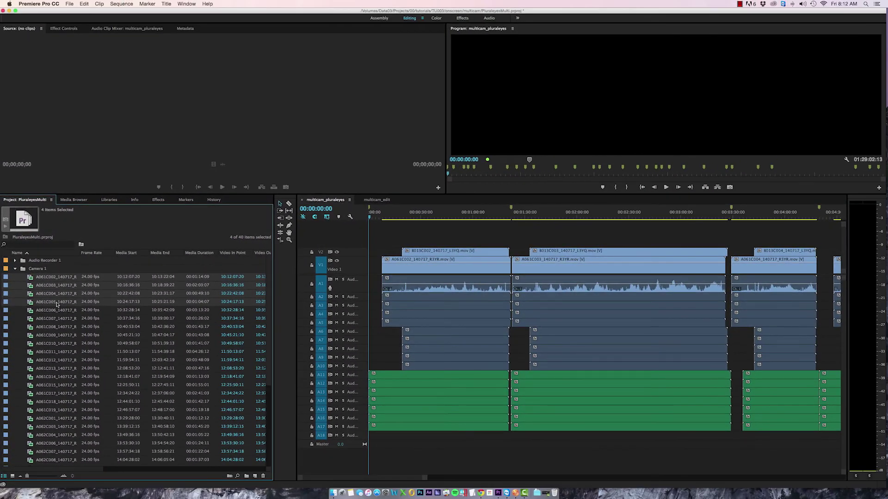
Create a multi-camera source sequence from the four Camera 1 clips, synced on In Points.
{"action": "left_click", "coordinate": [100, 4]}
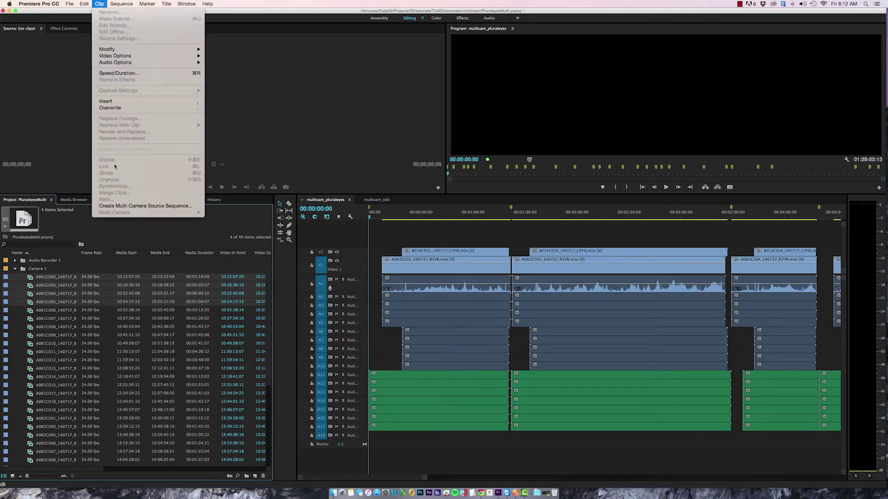
{"action": "left_click", "coordinate": [120, 206]}
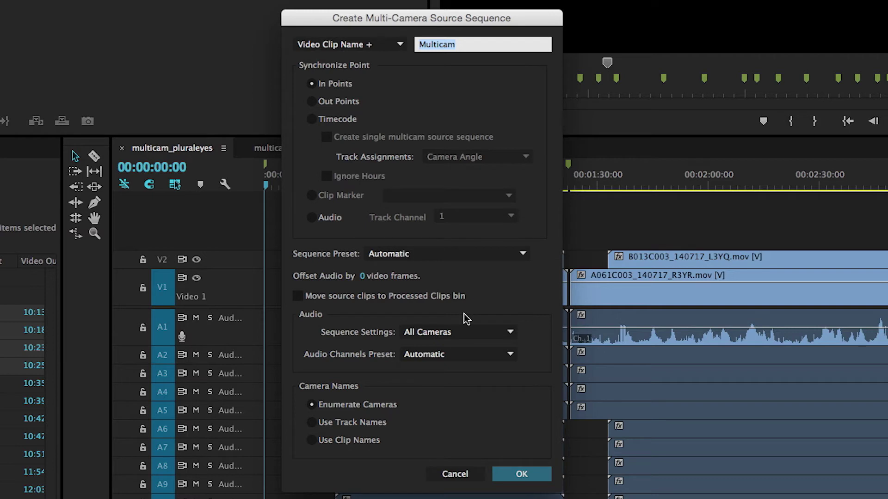
{"action": "left_click", "coordinate": [518, 473]}
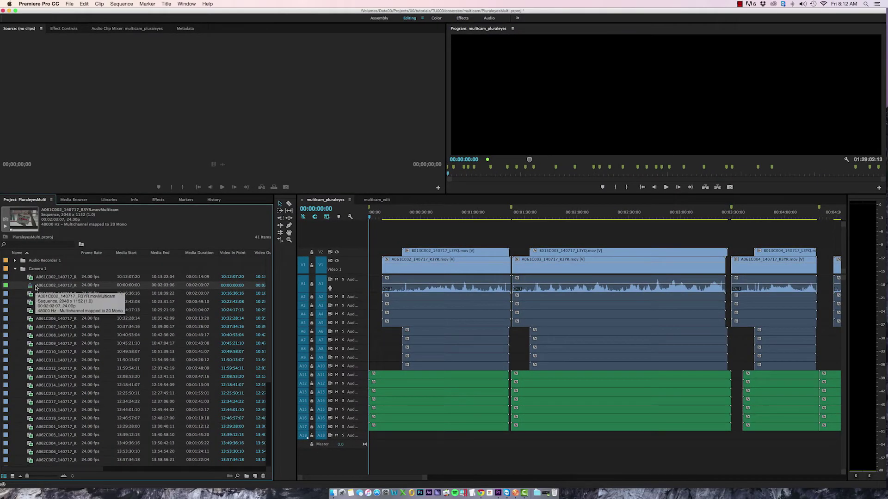
Move the new multicam sequence out of the Camera 1 bin and rename it multicam_clip.
{"action": "left_click_drag", "start_coordinate": [10, 287], "coordinate": [16, 278]}
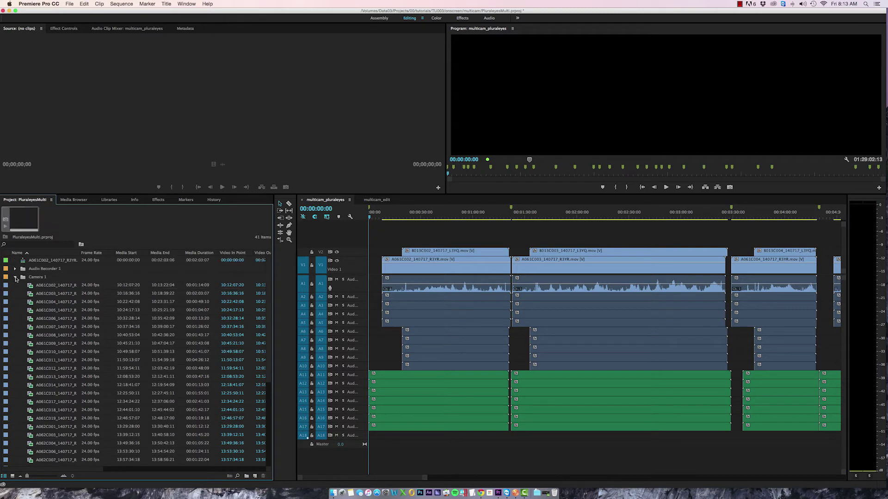
{"action": "left_click", "coordinate": [15, 278]}
{"action": "left_click", "coordinate": [52, 261]}
{"action": "left_click", "coordinate": [53, 261]}
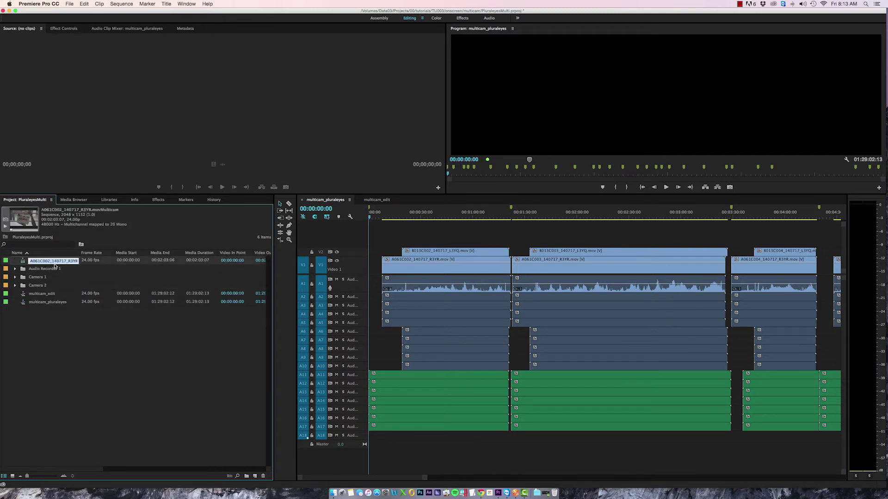
{"action": "type", "text": "multicam"}
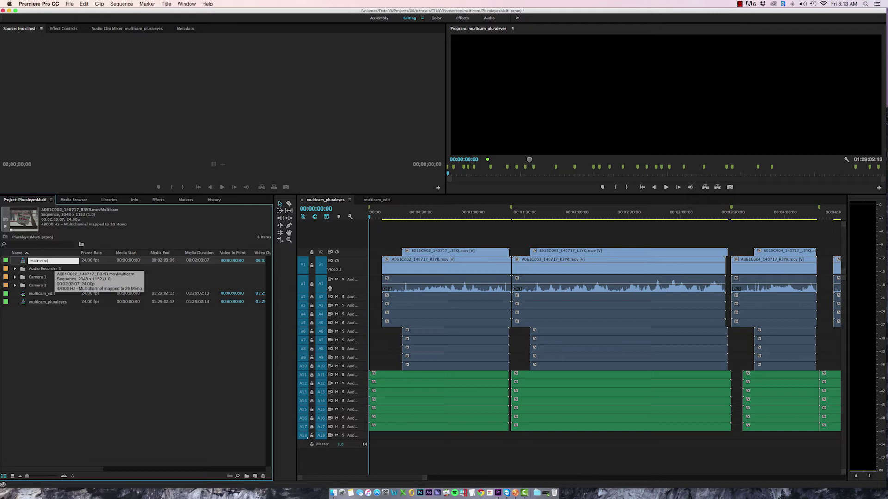
{"action": "type", "text": "_clip"}
{"action": "key", "text": "Return"}
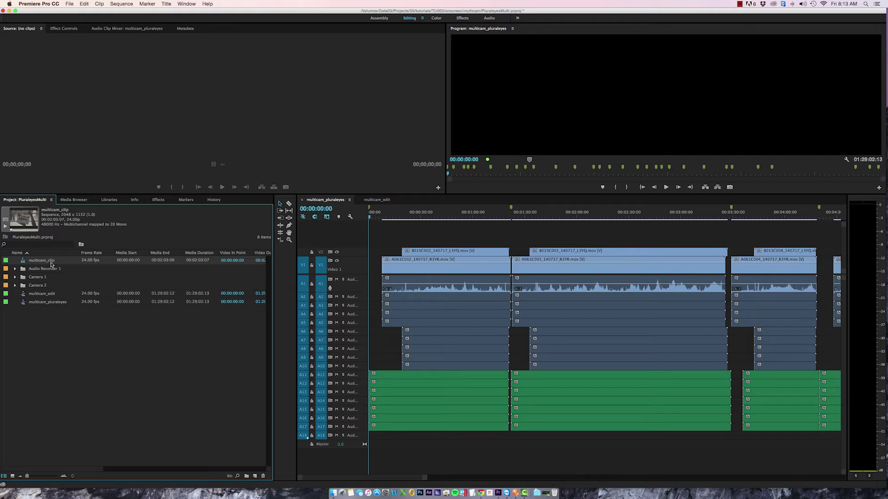
Open multicam_clip and delete every video and audio clip from it.
{"action": "double_click", "coordinate": [23, 261]}
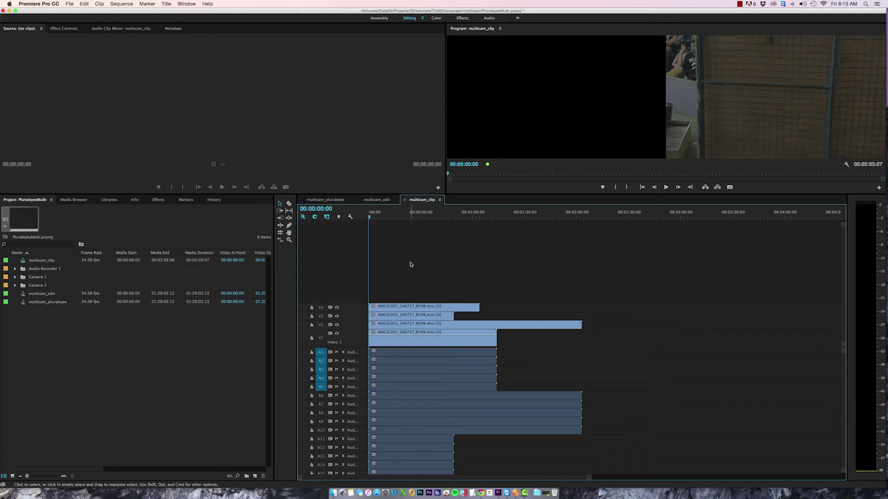
{"action": "key", "text": "super+a"}
{"action": "key", "text": "Delete"}
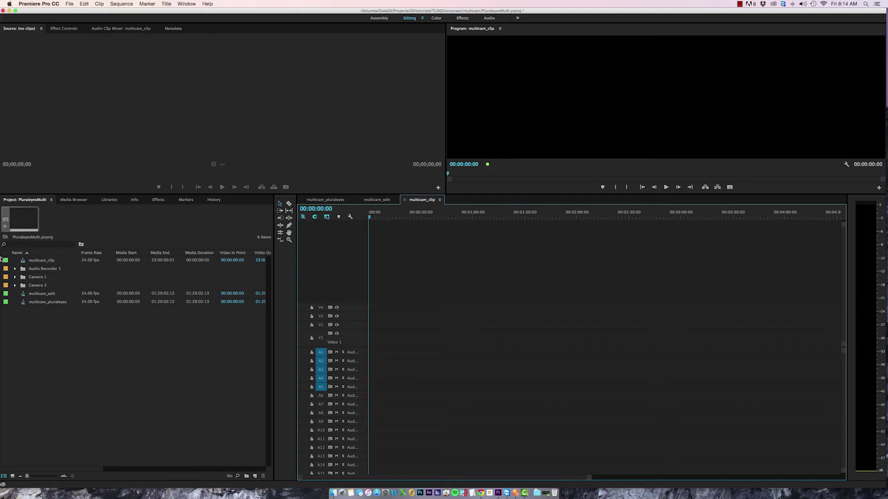
Duplicate multicam_clip into ten copies, Copy 01 through Copy 10.
{"action": "left_click", "coordinate": [43, 261]}
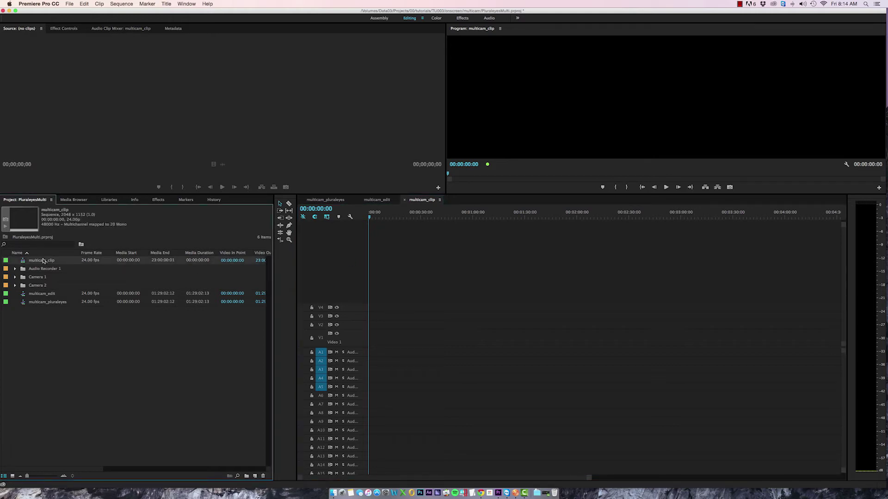
{"action": "key", "text": "super+shift+slash"}
{"action": "key", "text": "super+shift+slash"}
{"action": "key", "text": "super+shift+slash"}
{"action": "key", "text": "super+shift+slash"}
{"action": "key", "text": "super+shift+slash"}
{"action": "key", "text": "super+shift+slash"}
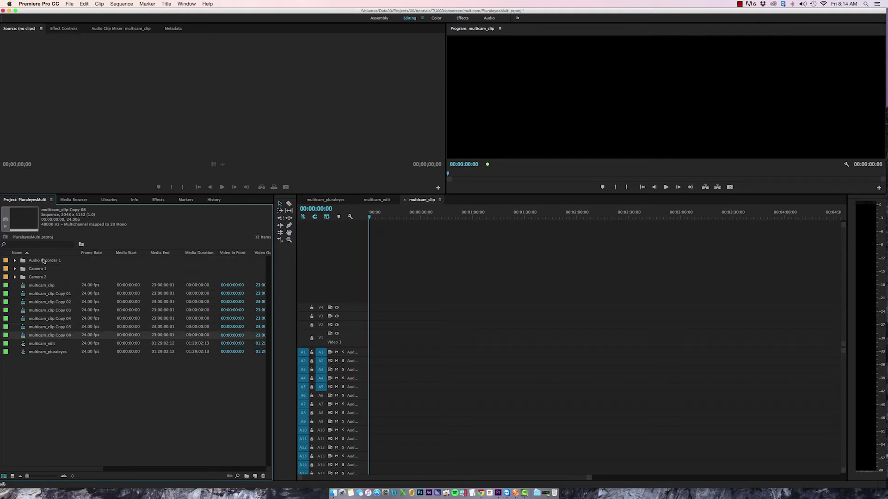
{"action": "key", "text": "super+shift+slash"}
{"action": "key", "text": "super+shift+slash"}
{"action": "key", "text": "super+shift+slash"}
{"action": "key", "text": "super+shift+slash"}
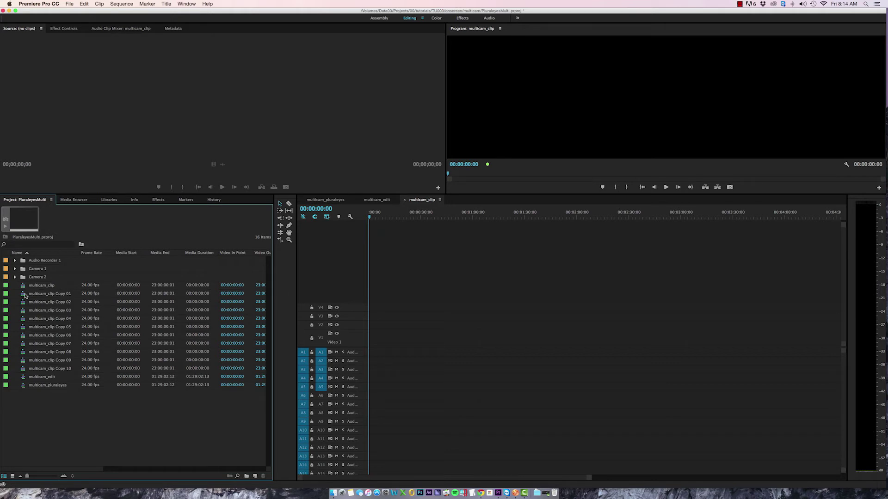
Open multicam_clip Copy 01 in a second timeline panel docked below multicam_clip.
{"action": "double_click", "coordinate": [25, 295]}
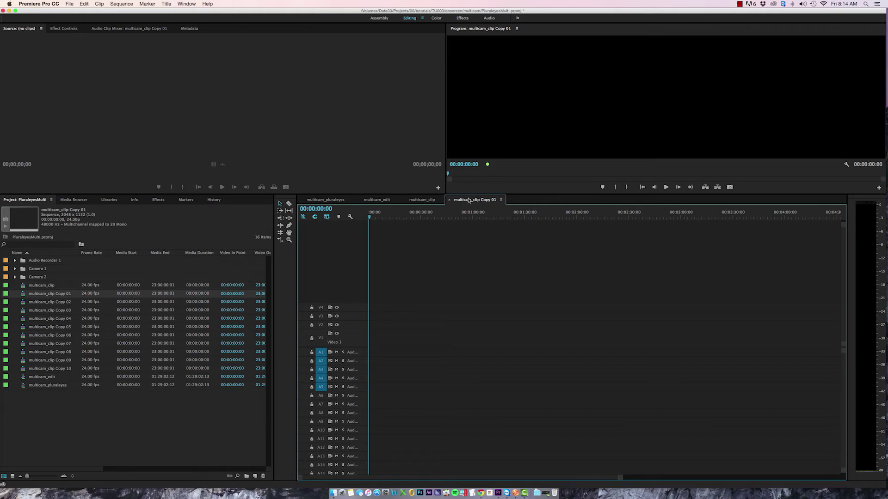
{"action": "left_click_drag", "start_coordinate": [469, 200], "coordinate": [458, 365]}
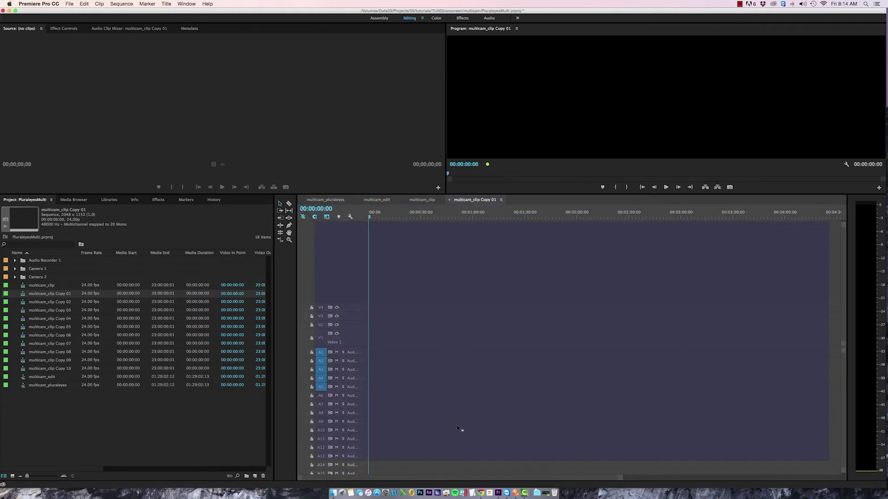
{"action": "left_click_drag", "start_coordinate": [455, 459], "coordinate": [453, 469]}
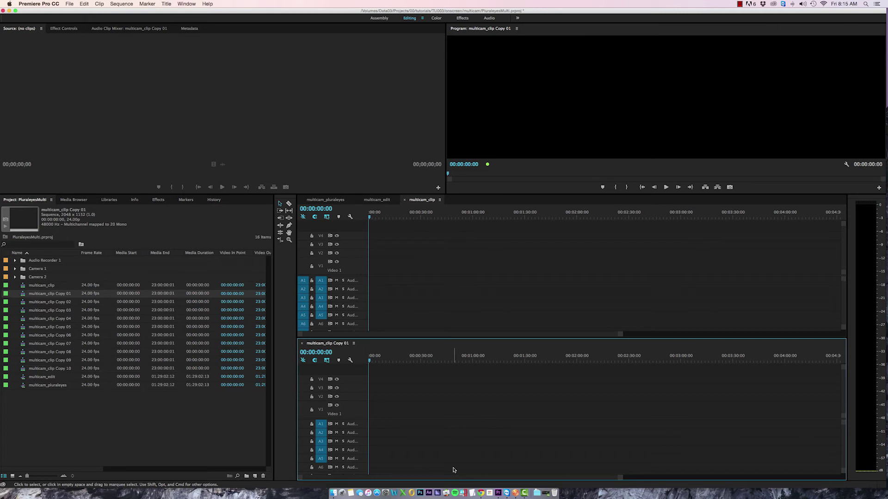
Open multicam_clip copies 02–10 as timeline tabs and bring Copy 01 to the front.
{"action": "left_click", "coordinate": [58, 302]}
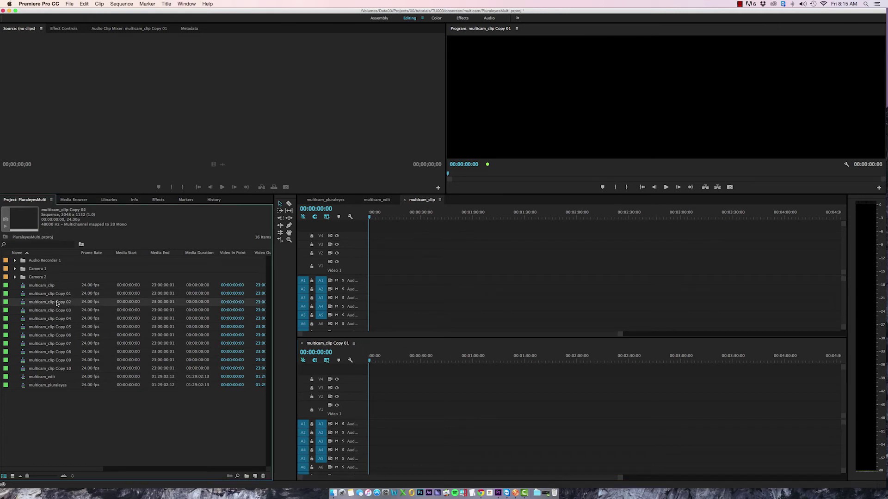
{"action": "left_click", "coordinate": [67, 368], "text": "shift"}
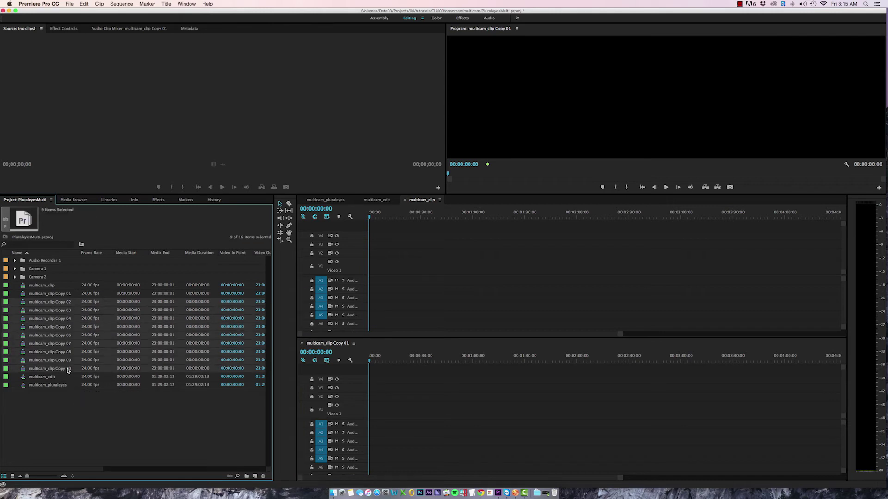
{"action": "right_click", "coordinate": [67, 369]}
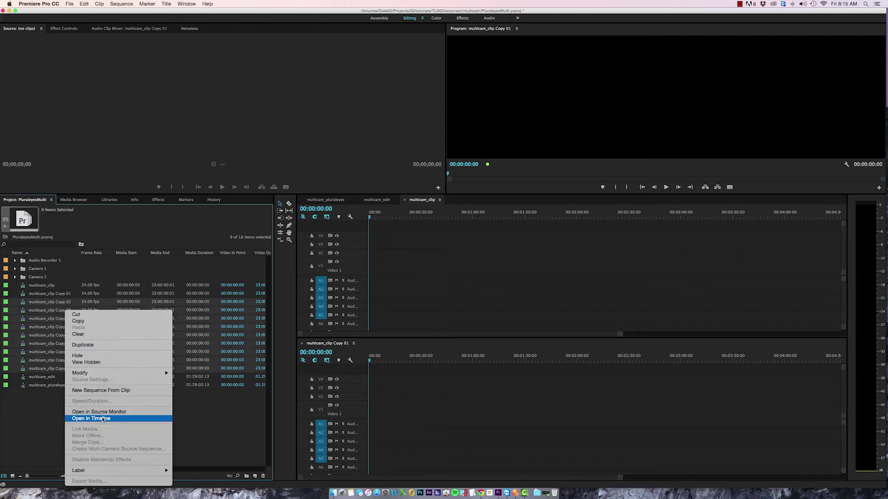
{"action": "left_click", "coordinate": [103, 419]}
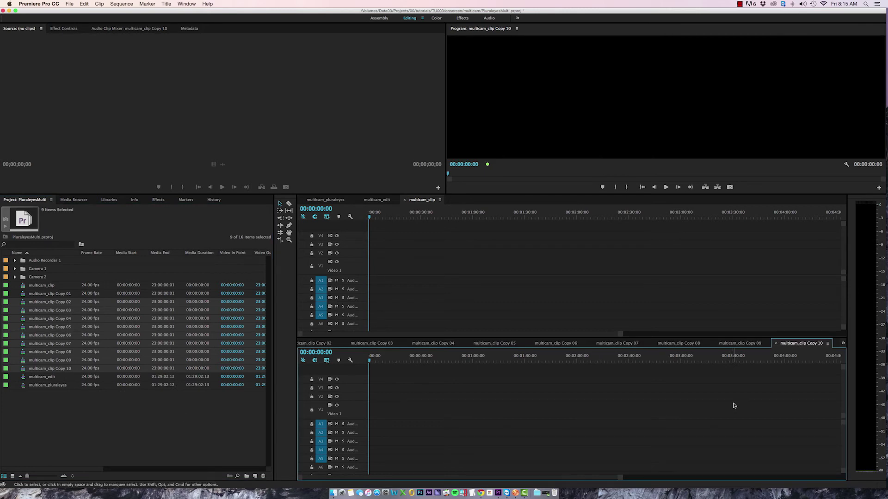
{"action": "left_click", "coordinate": [844, 344]}
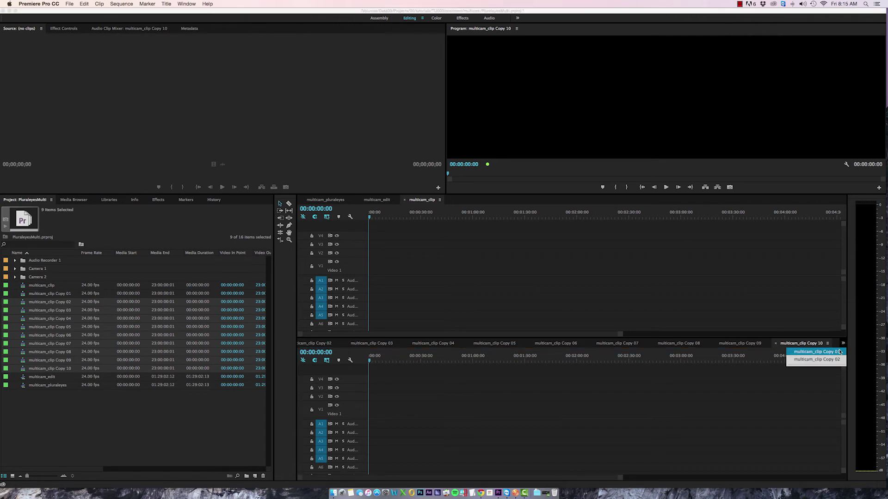
{"action": "left_click", "coordinate": [840, 352]}
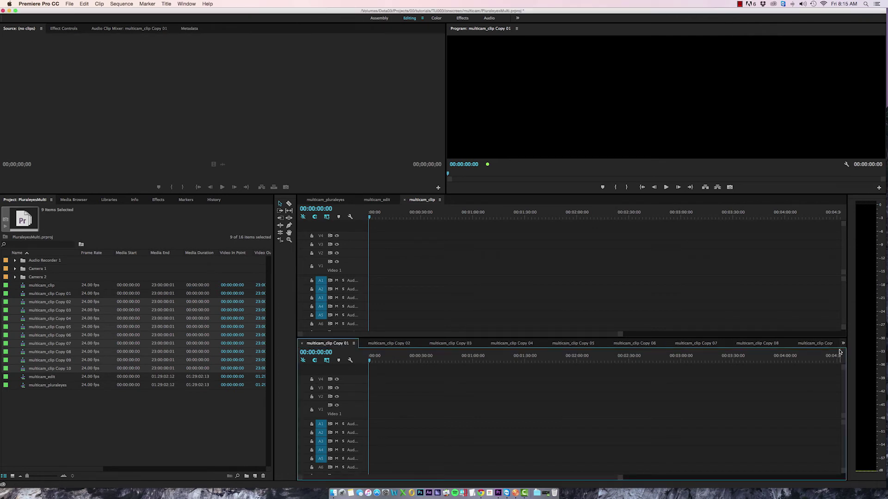
Move the first synced clip group from multicam_pluraleyes into multicam_clip Copy 01, then close that timeline.
{"action": "left_click", "coordinate": [324, 200]}
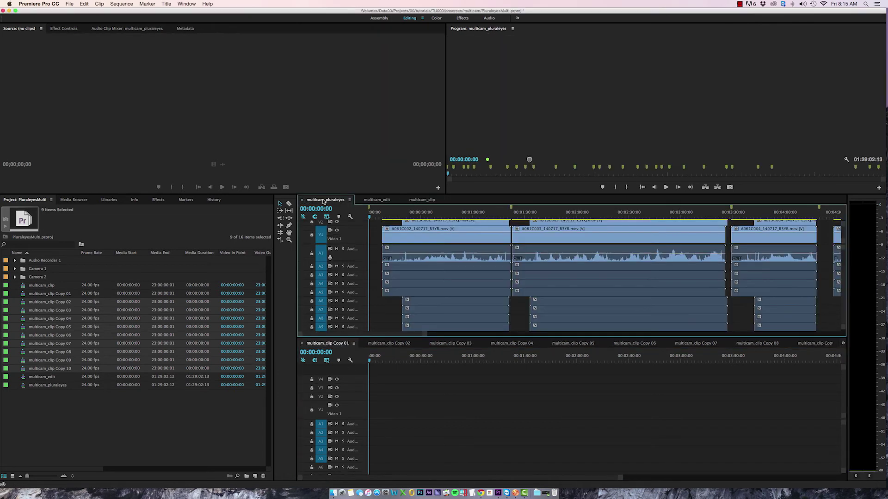
{"action": "left_click_drag", "start_coordinate": [518, 195], "coordinate": [527, 66]}
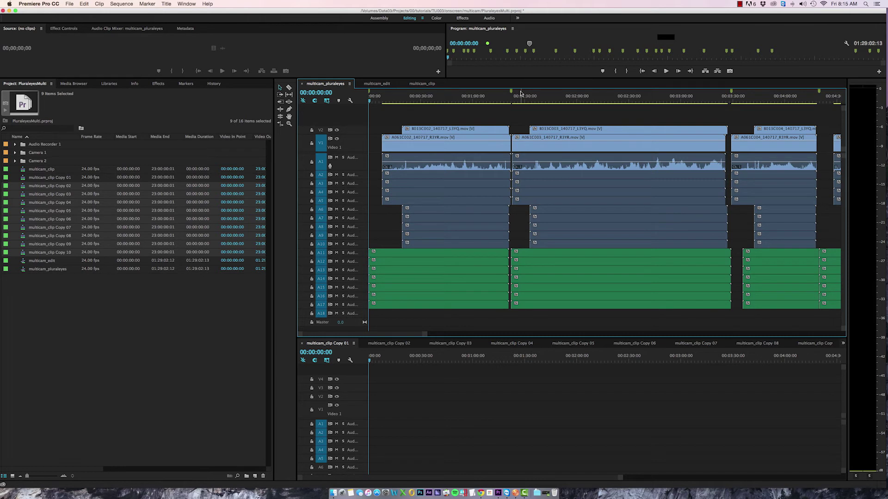
{"action": "left_click_drag", "start_coordinate": [429, 115], "coordinate": [473, 313]}
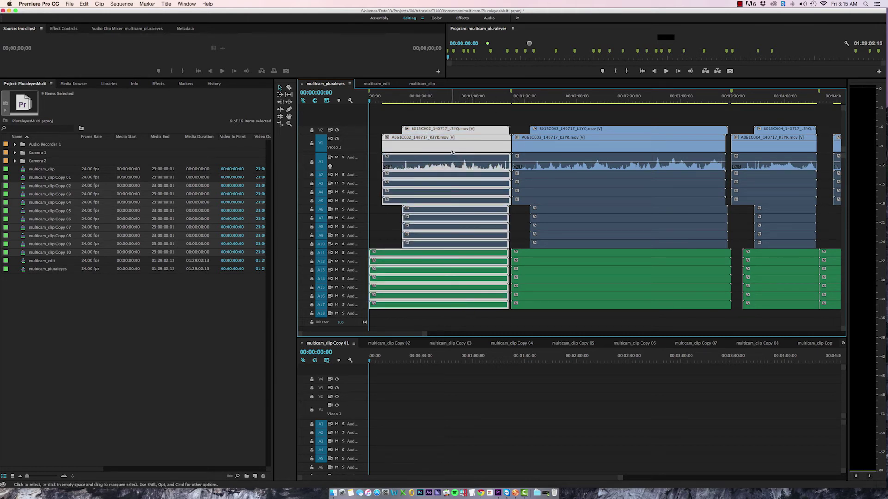
{"action": "left_click_drag", "start_coordinate": [445, 161], "coordinate": [380, 423]}
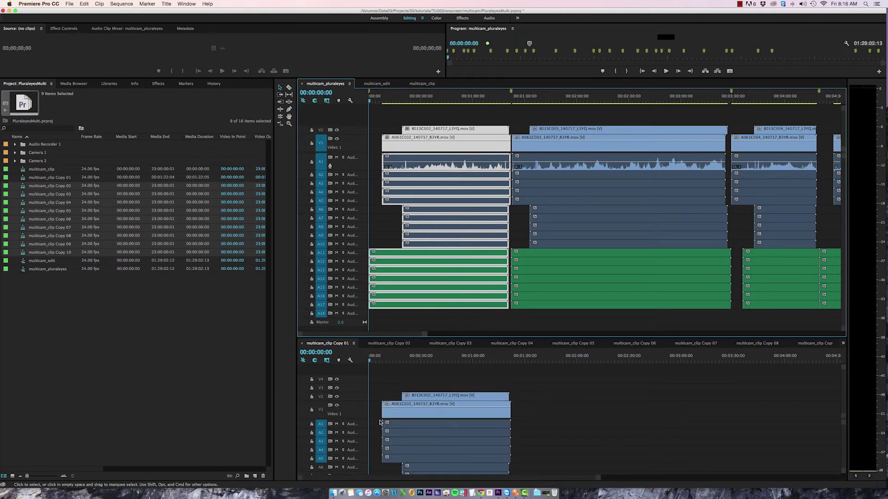
{"action": "left_click", "coordinate": [303, 343]}
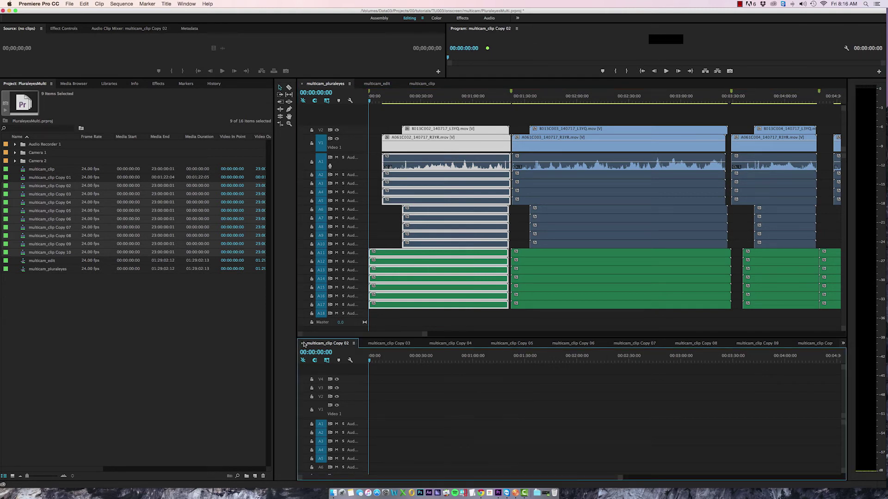
Move the middle and third synced clip groups into multicam_clip Copy 02 and Copy 03.
{"action": "left_click_drag", "start_coordinate": [587, 113], "coordinate": [622, 285]}
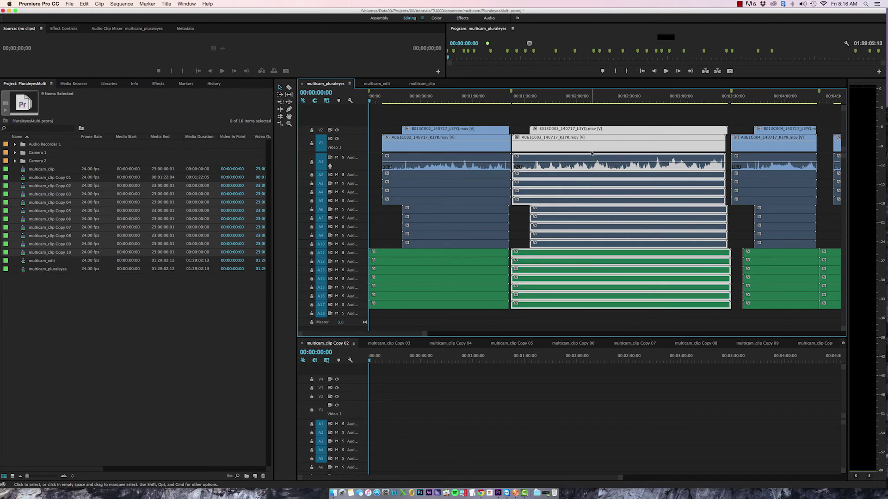
{"action": "left_click_drag", "start_coordinate": [591, 153], "coordinate": [405, 418]}
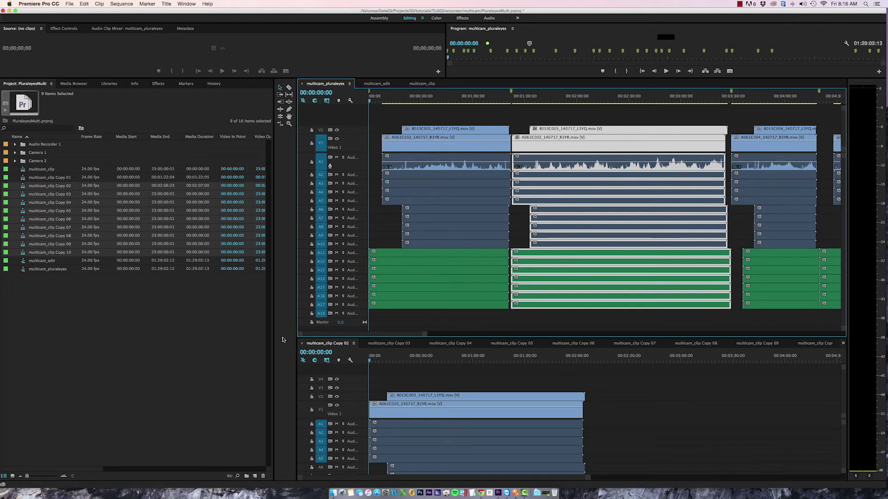
{"action": "left_click", "coordinate": [301, 343]}
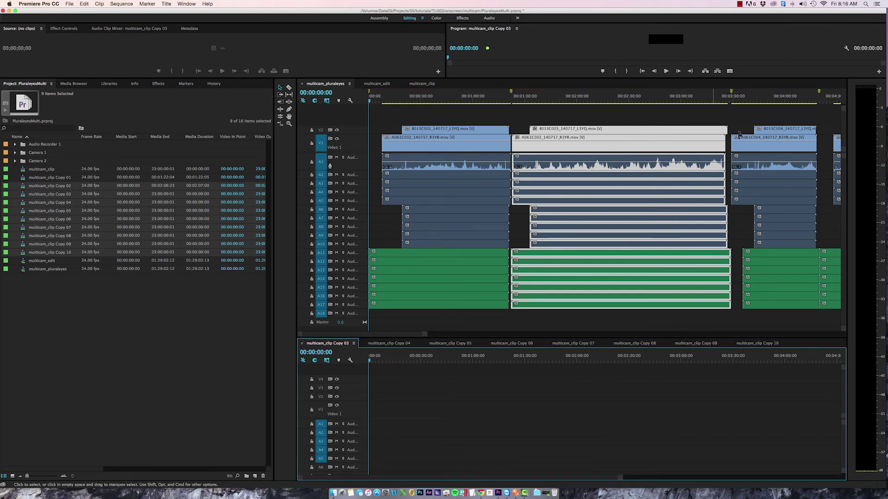
{"action": "left_click_drag", "start_coordinate": [739, 135], "coordinate": [388, 410]}
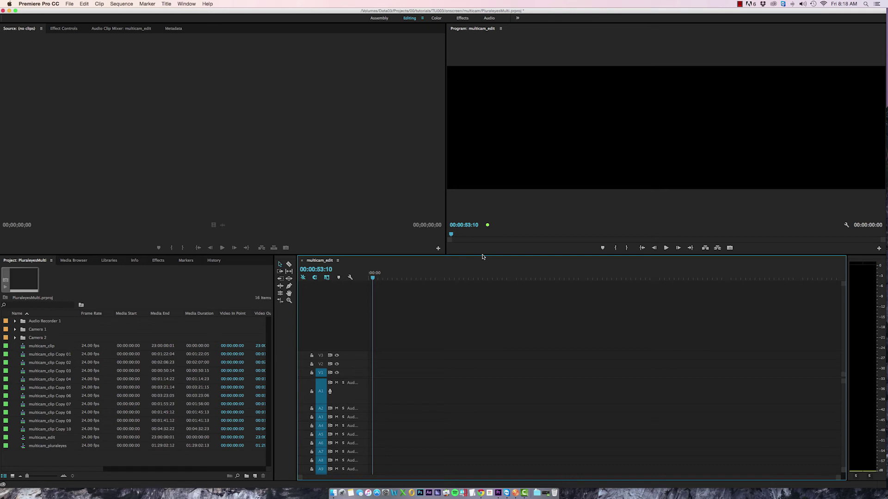
Change the audio channels of multicam_clip Copy 01–Copy 10 to 18 audio clips each.
{"action": "left_click", "coordinate": [58, 355]}
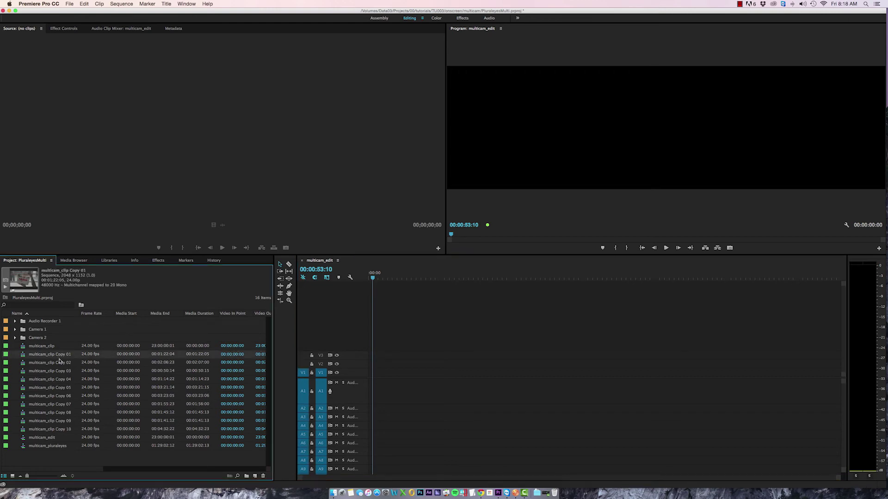
{"action": "left_click", "coordinate": [67, 428], "text": "shift"}
{"action": "right_click", "coordinate": [56, 430]}
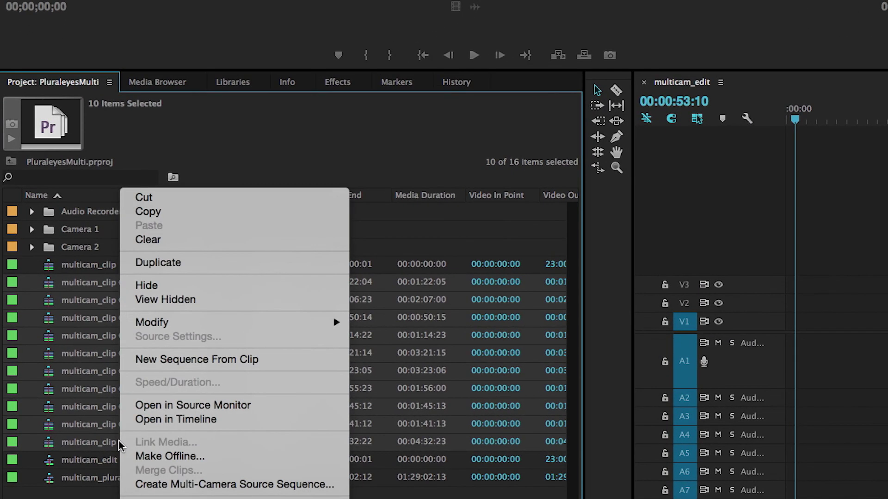
{"action": "mouse_move", "coordinate": [212, 324]}
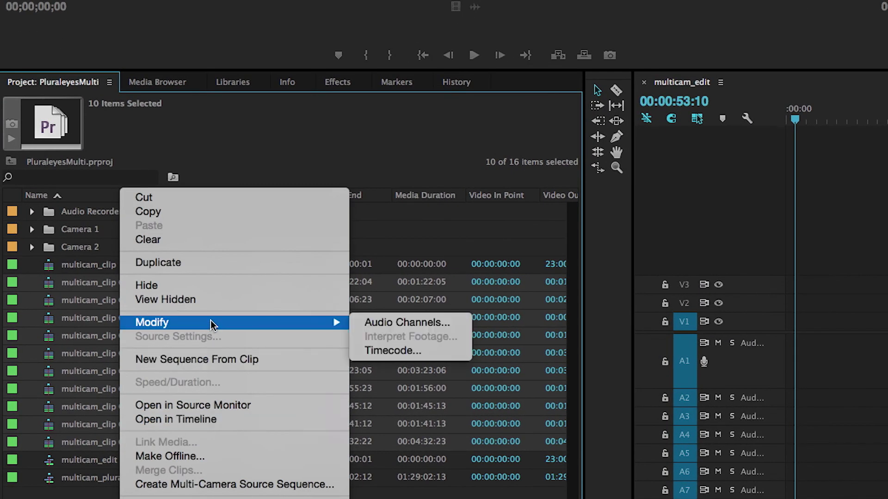
{"action": "left_click", "coordinate": [379, 323]}
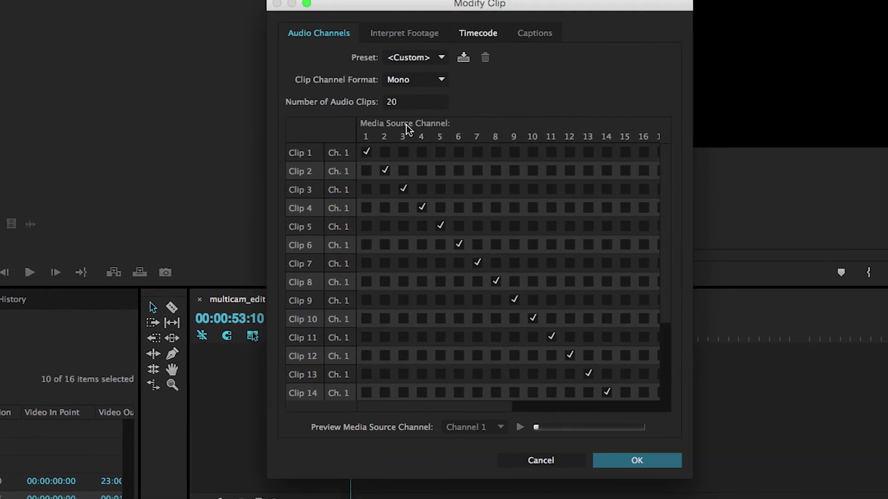
{"action": "left_click", "coordinate": [508, 46]}
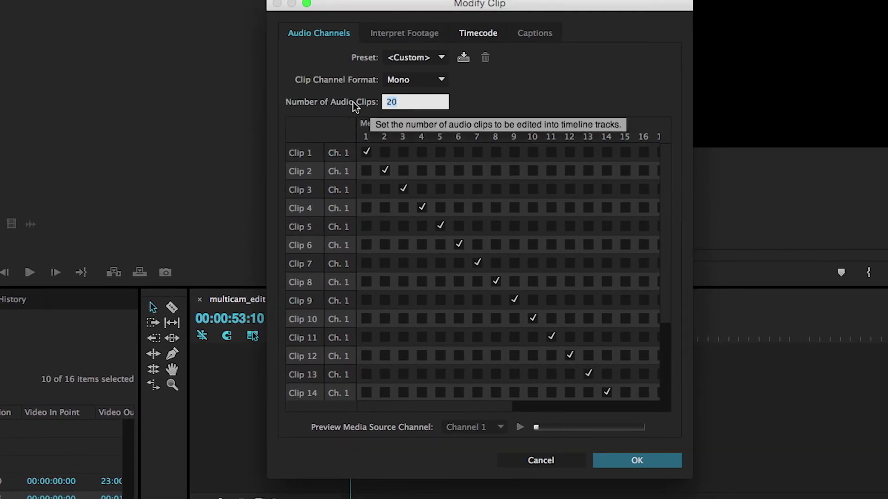
{"action": "type", "text": "18"}
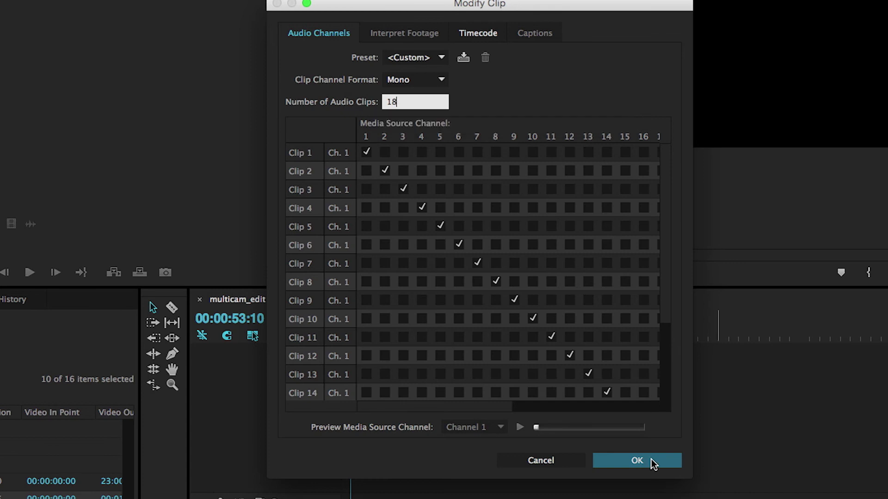
{"action": "left_click", "coordinate": [651, 460]}
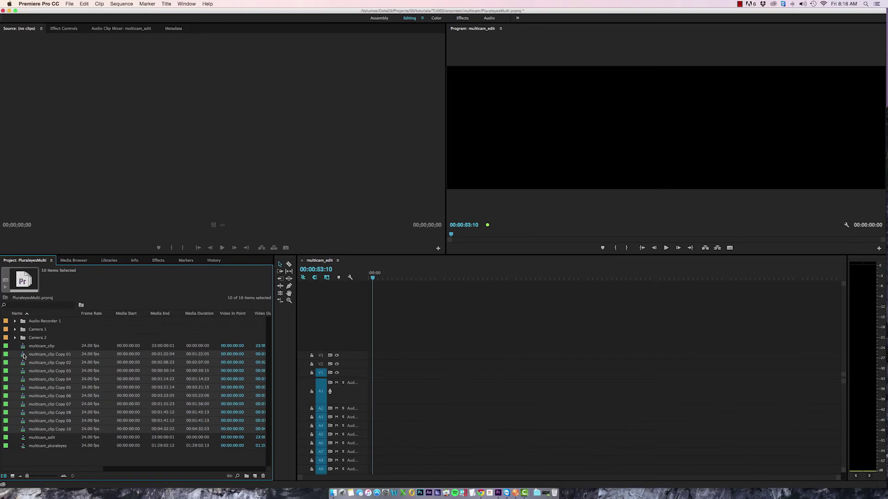
Place all ten multicam_clip copies end to end in multicam_edit and zoom in on them.
{"action": "left_click_drag", "start_coordinate": [23, 354], "coordinate": [355, 326]}
{"action": "key", "text": "equal"}
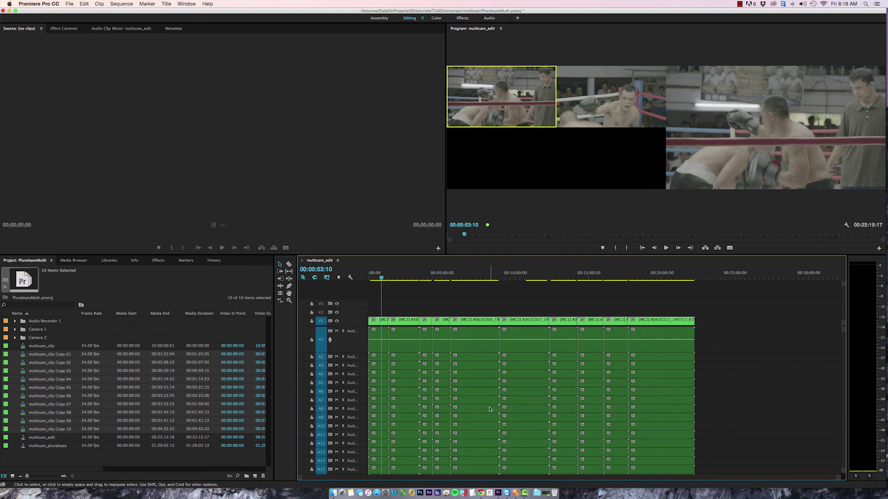
Close the PluralEyesMulti project, saving it when prompted.
{"action": "left_click", "coordinate": [69, 4]}
{"action": "left_click", "coordinate": [86, 39]}
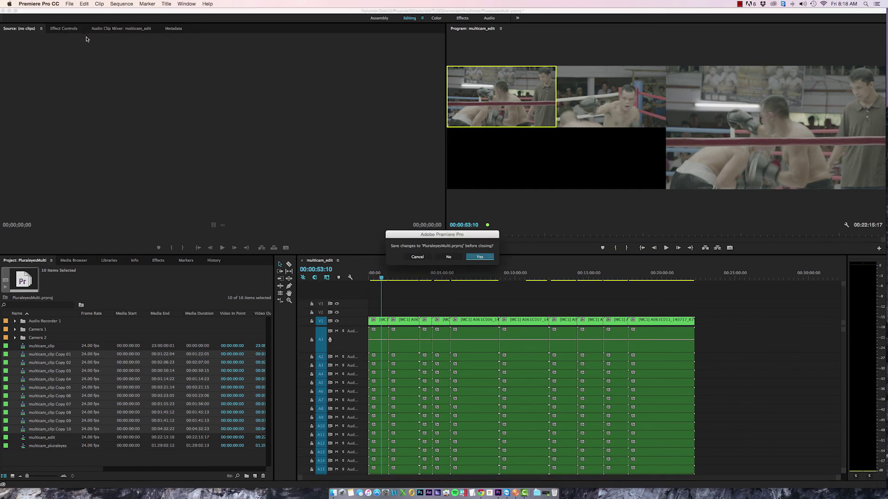
{"action": "left_click", "coordinate": [480, 257]}
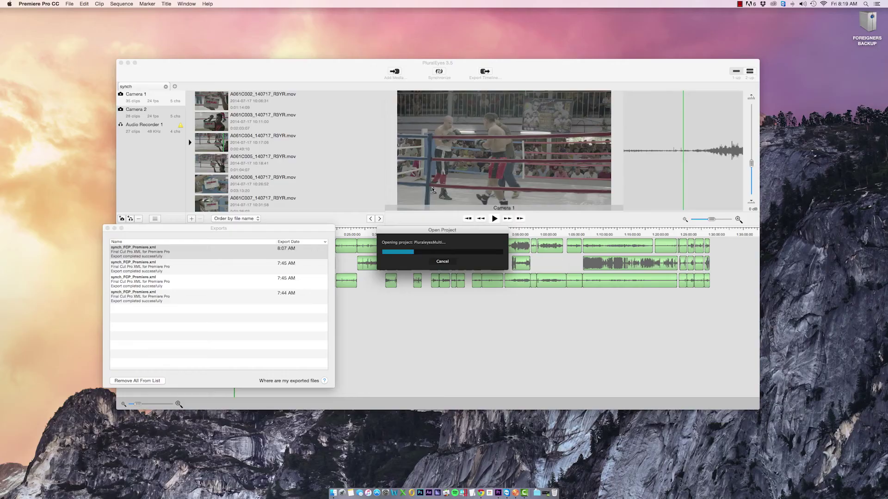